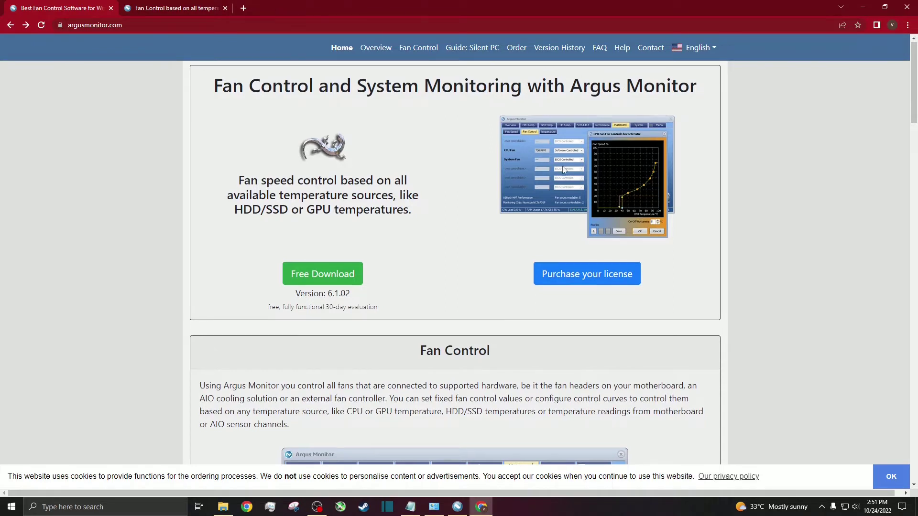
Scroll the Argus Monitor home page down to the Fan Control section
scroll(561, 167, down, 4)
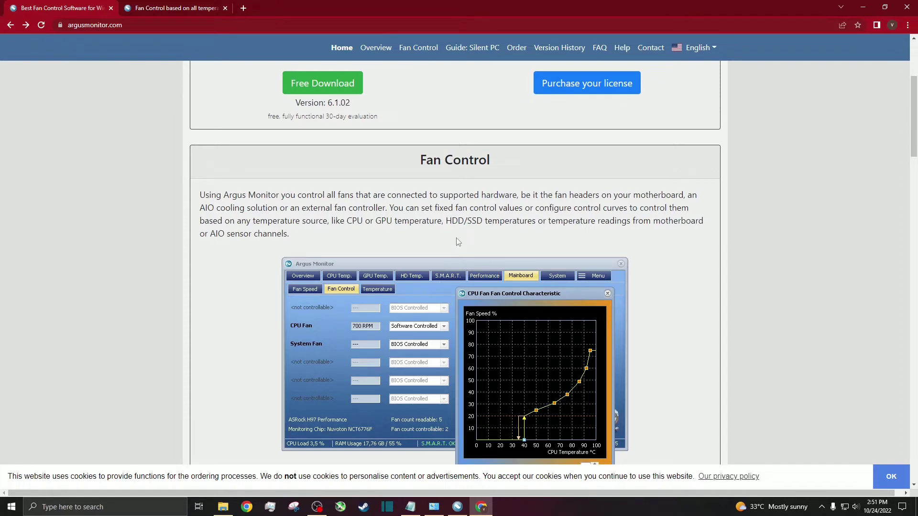
Switch to the fan-control guide tab and scroll up through its screenshots
key(ctrl+Tab)
scroll(372, 215, up, 3)
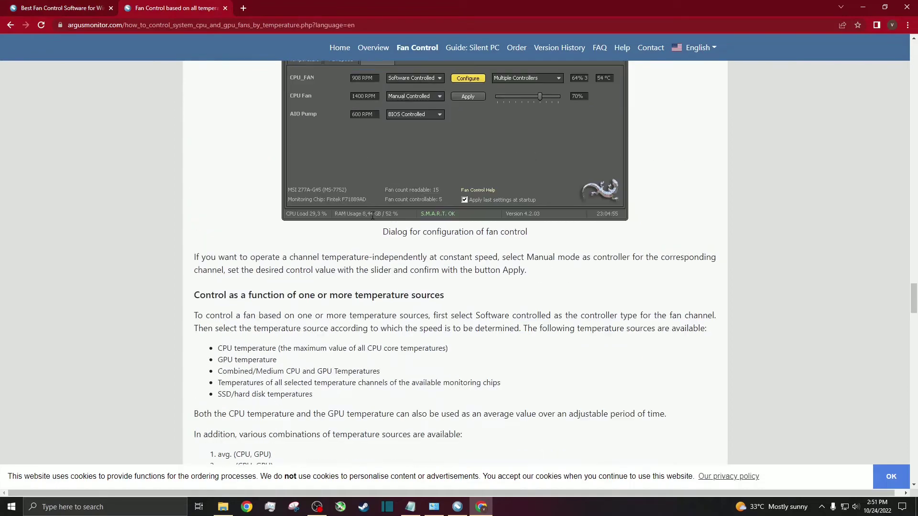
scroll(372, 215, up, 10)
scroll(372, 216, up, 8)
scroll(369, 221, up, 6)
scroll(369, 221, up, 6)
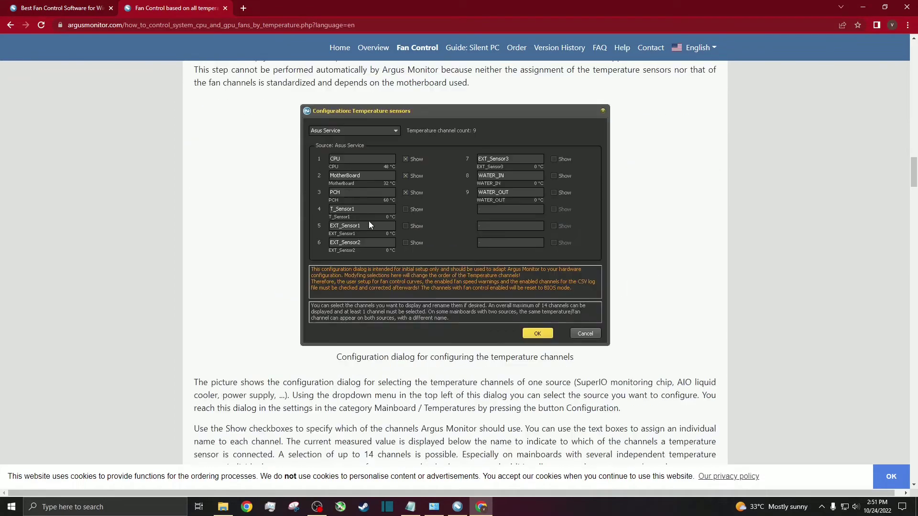
scroll(268, 270, up, 5)
scroll(291, 280, up, 5)
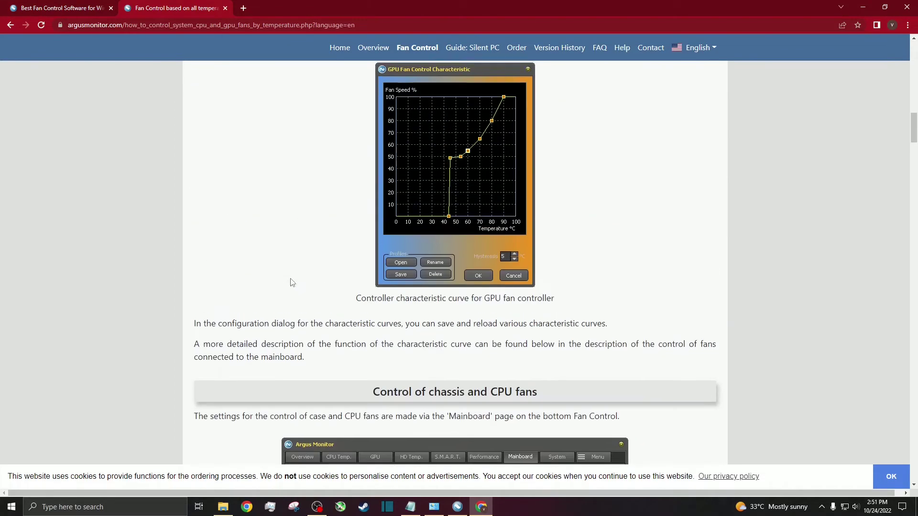
scroll(296, 282, up, 5)
scroll(392, 277, up, 5)
scroll(401, 277, up, 5)
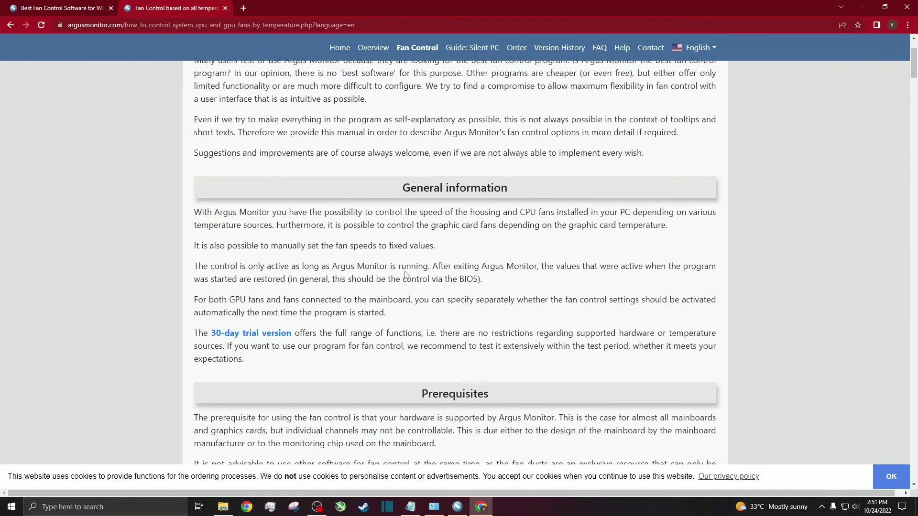
scroll(405, 275, up, 5)
Scroll down the guide to the section on manual control at constant speed
scroll(472, 215, down, 5)
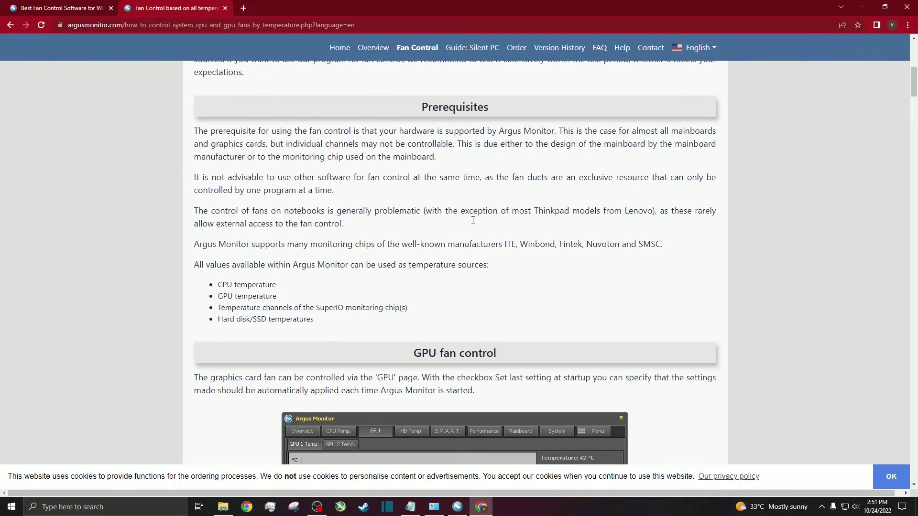
scroll(472, 220, down, 5)
scroll(472, 220, down, 5)
scroll(471, 234, down, 4)
scroll(469, 239, down, 5)
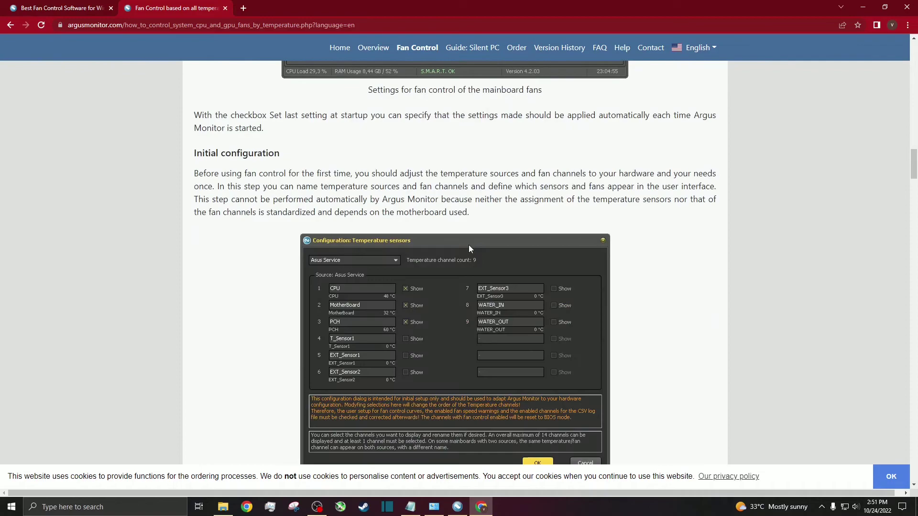
scroll(469, 244, down, 4)
scroll(458, 280, down, 6)
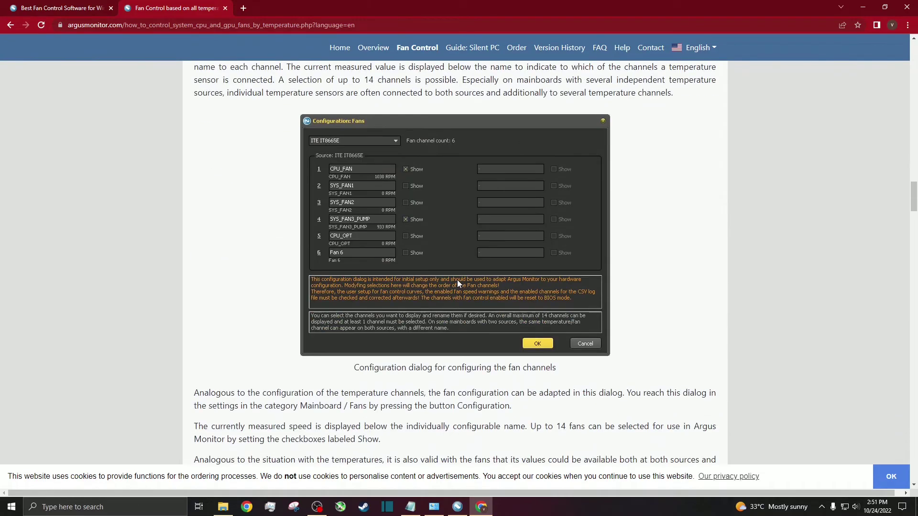
scroll(457, 279, down, 8)
scroll(457, 287, down, 7)
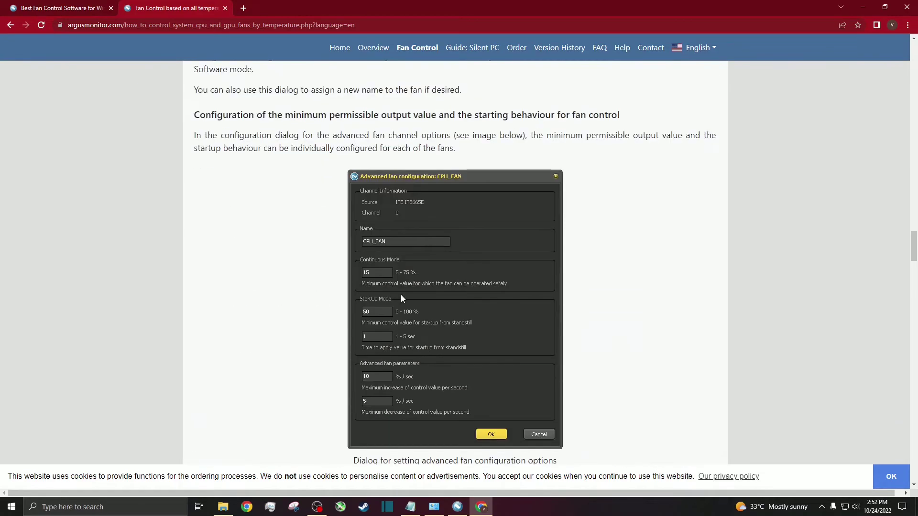
scroll(401, 295, down, 6)
scroll(400, 296, down, 6)
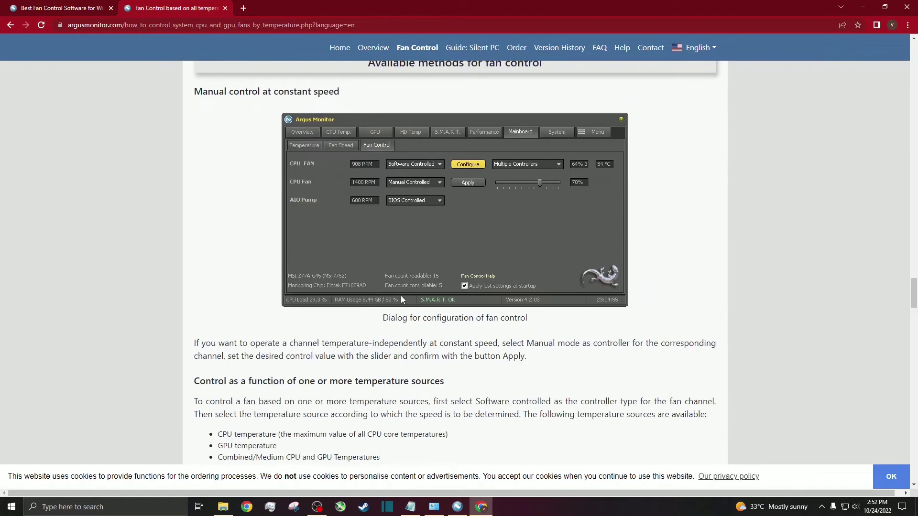
Minimize Chrome and open Argus Monitor from the hidden tray icons
click(863, 7)
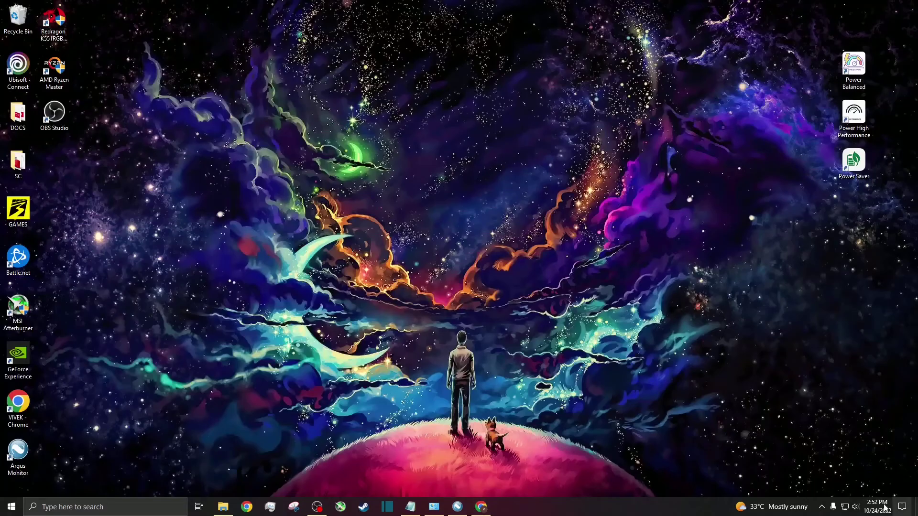
click(822, 508)
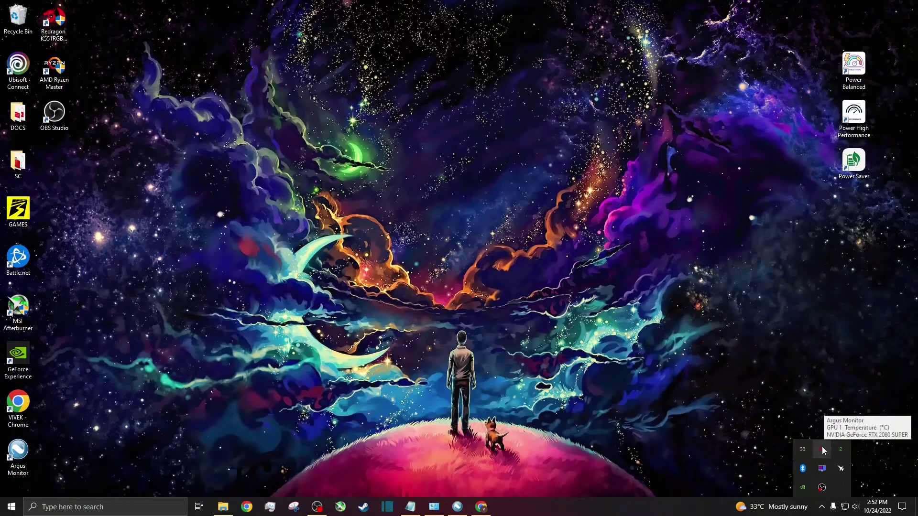
mouse_move(802, 450)
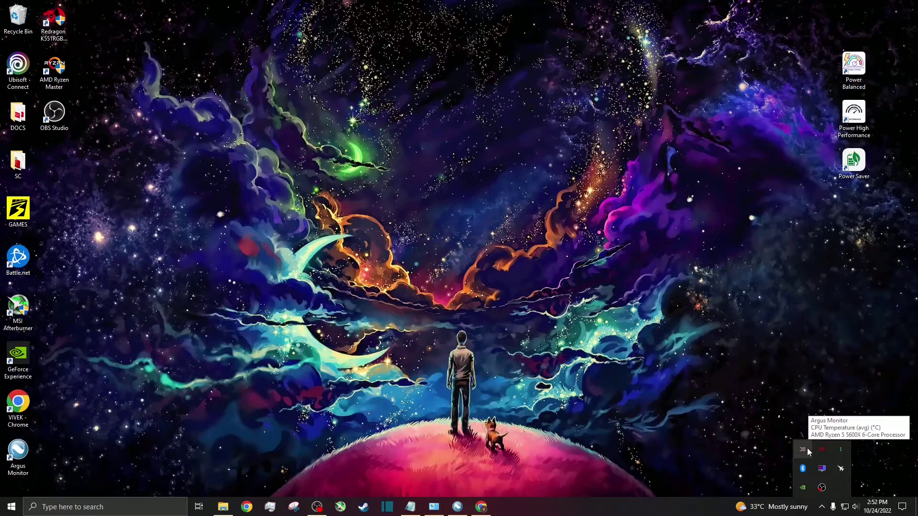
click(807, 452)
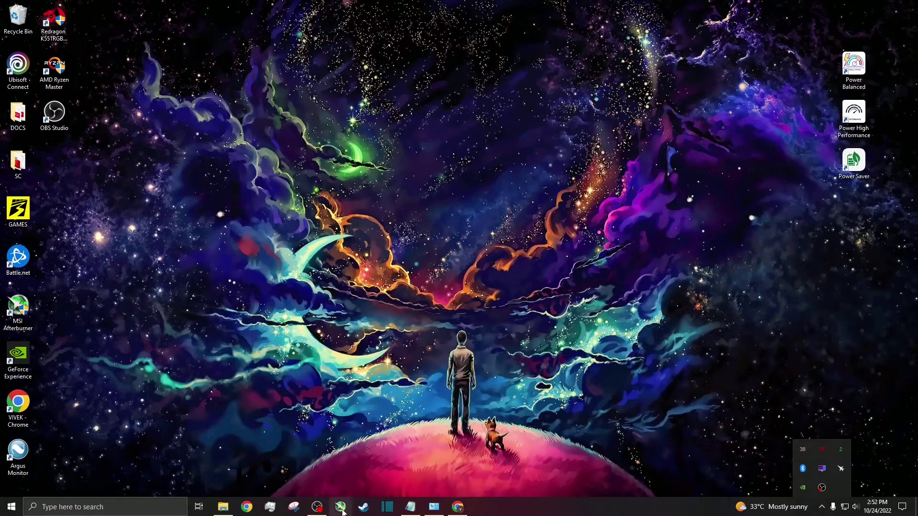
double_click(821, 448)
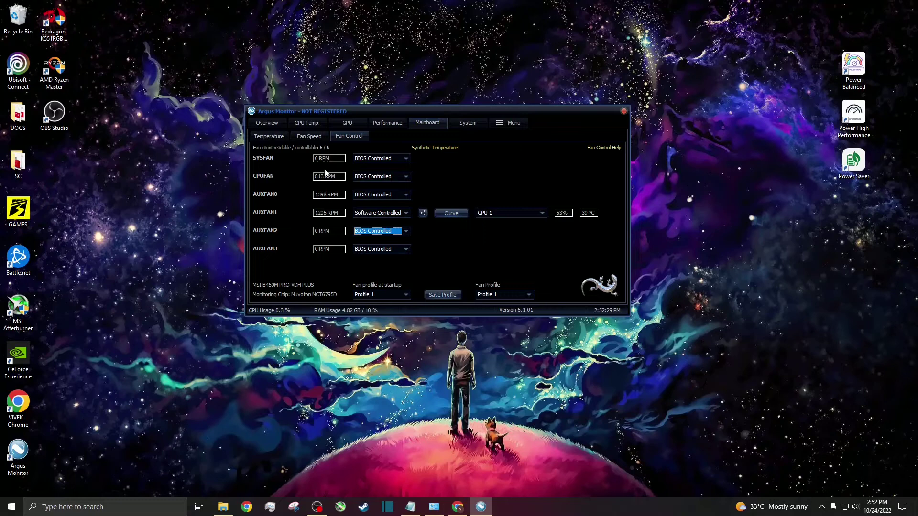
Check CPUFAN's control-mode choices and leave it on BIOS control
click(396, 177)
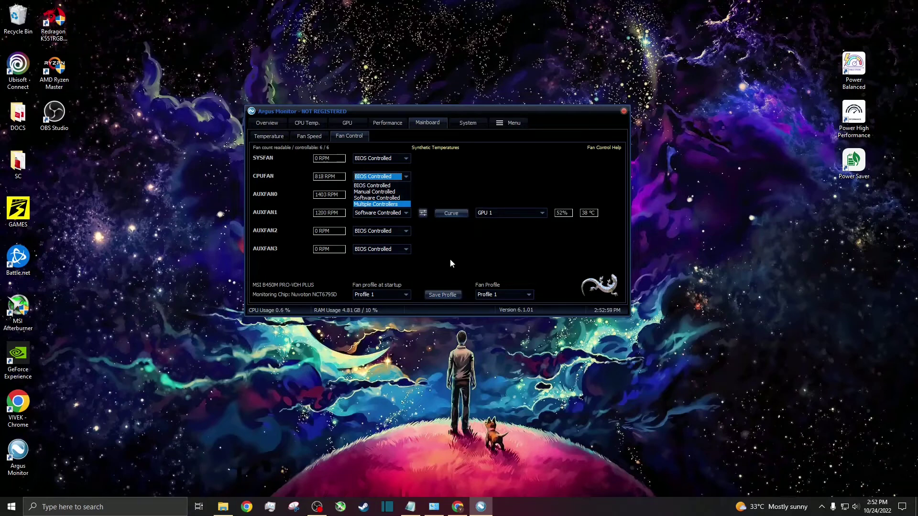
click(405, 182)
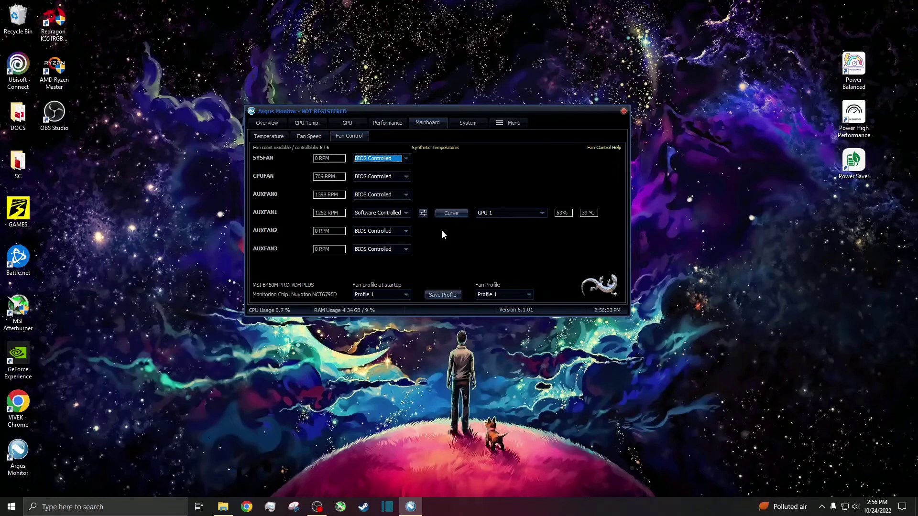
Open the AUXFAN1 fan curve and drag its window down and to the right
click(451, 213)
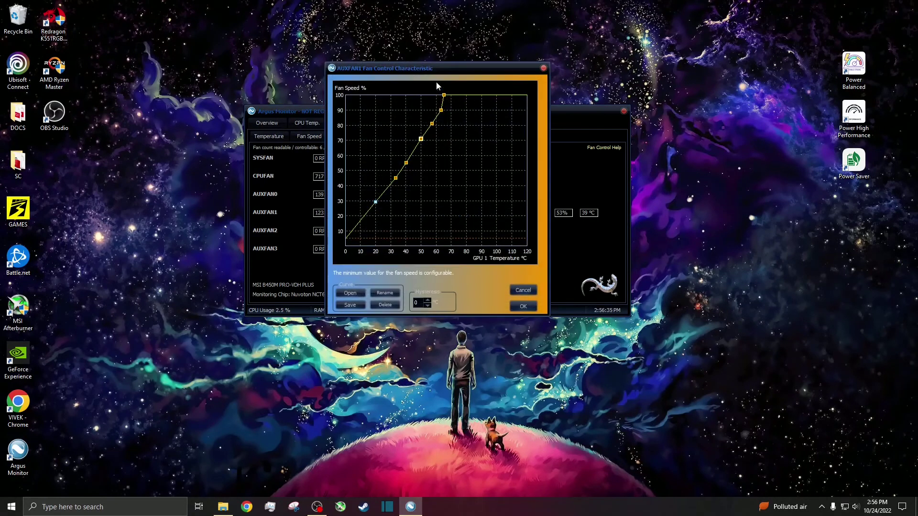
drag(439, 70, 540, 156)
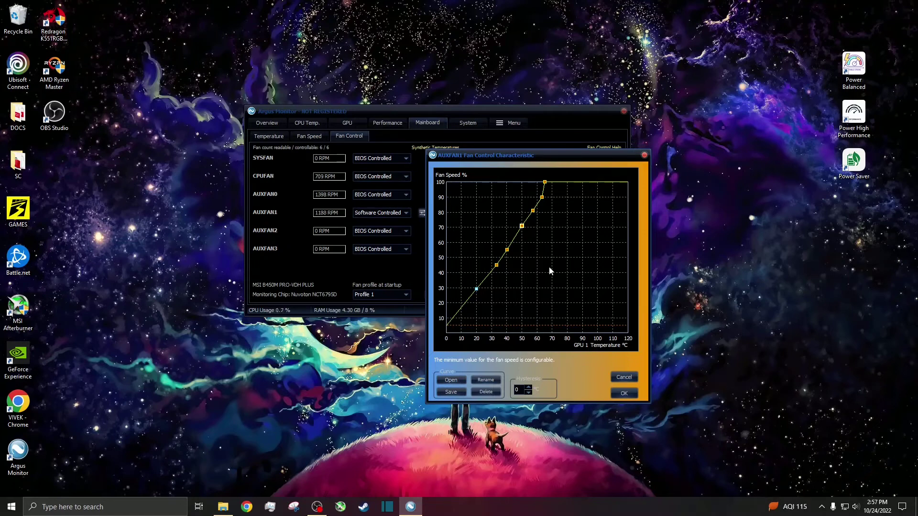
Close the AUXFAN1 curve and display the mainboard Fan Speed graph
click(644, 155)
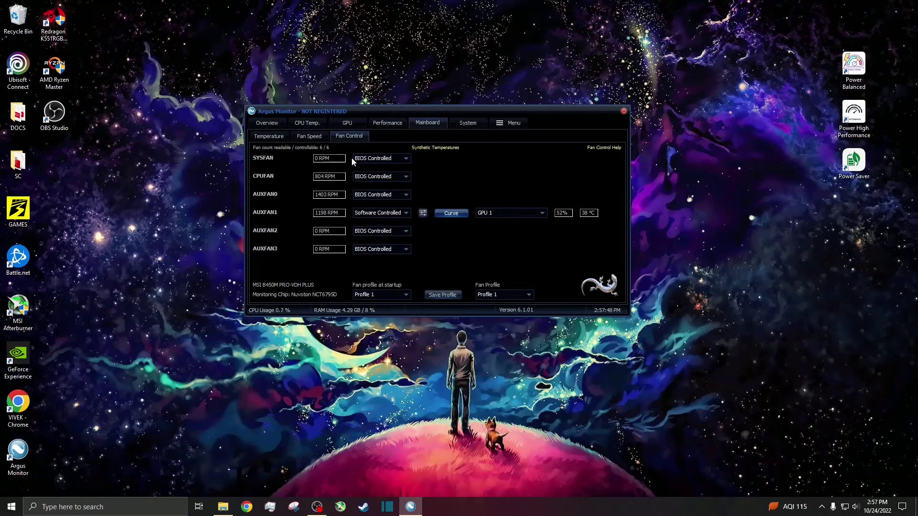
click(315, 138)
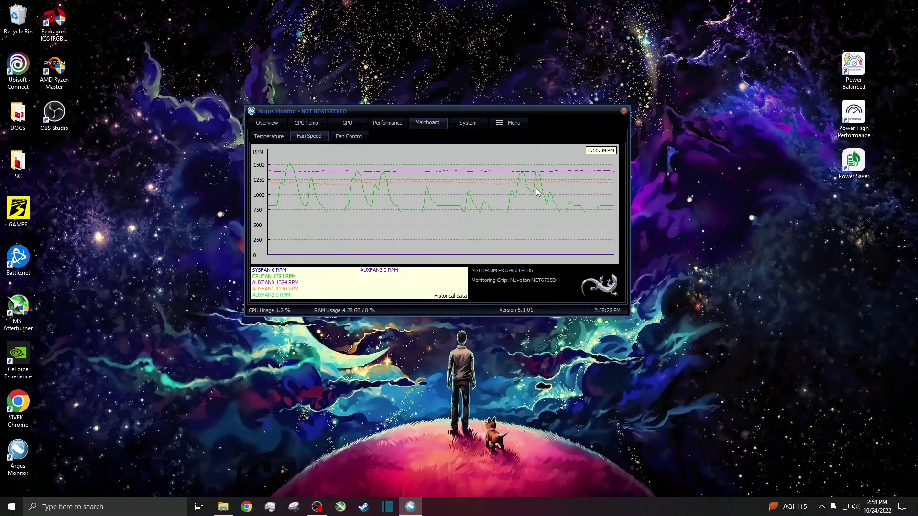
mouse_move(274, 147)
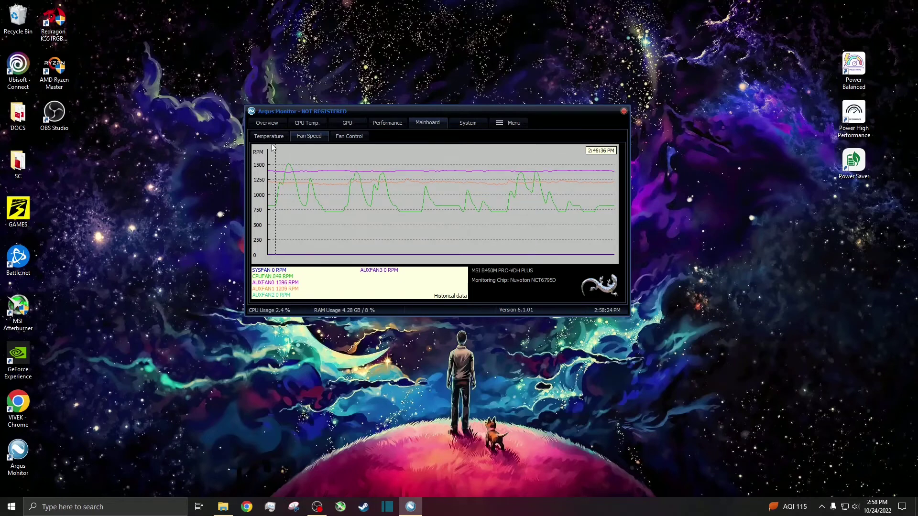
View the mainboard temperature, Overview, CPU temperature and GPU pages in turn
click(269, 137)
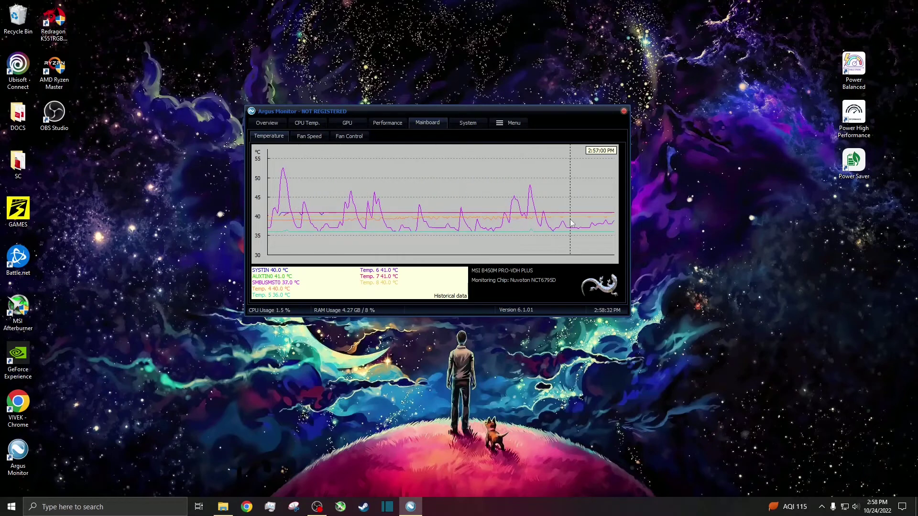
click(267, 122)
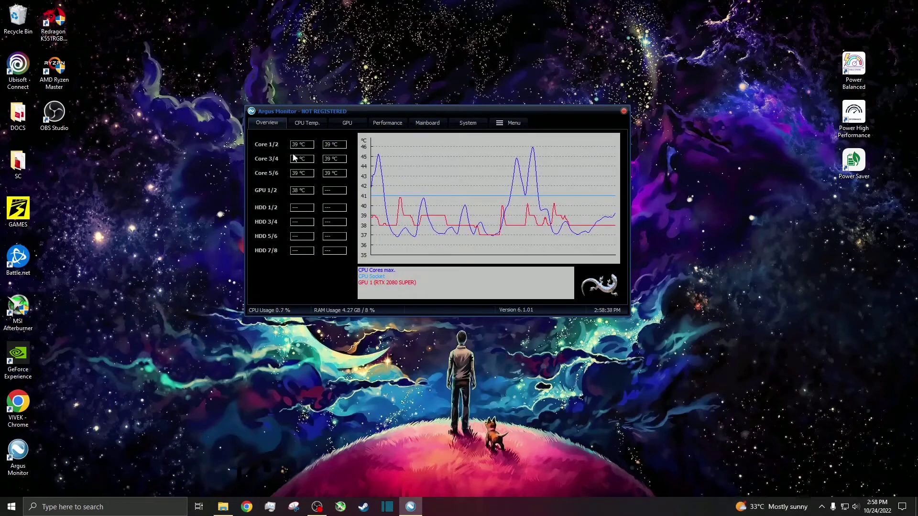
click(304, 125)
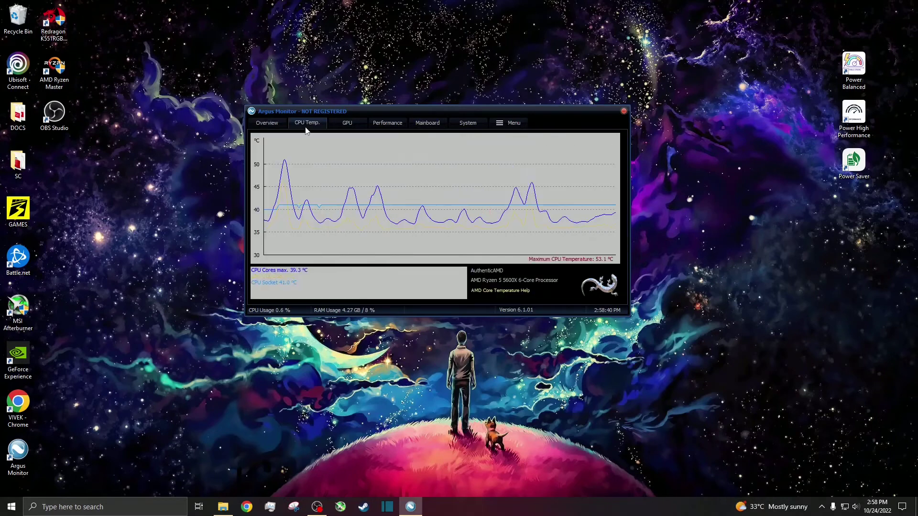
click(348, 125)
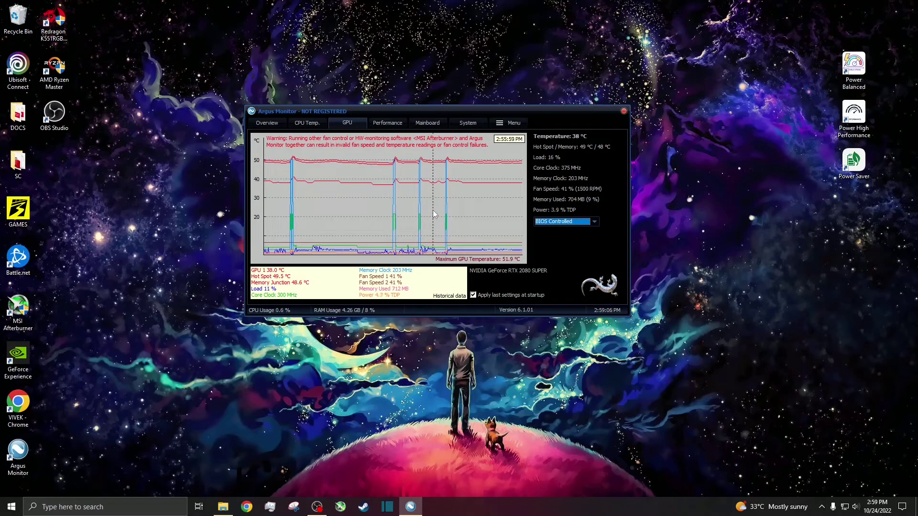
View CPU clock speed and mainboard fan control, ending on the System CPU usage graph
click(387, 124)
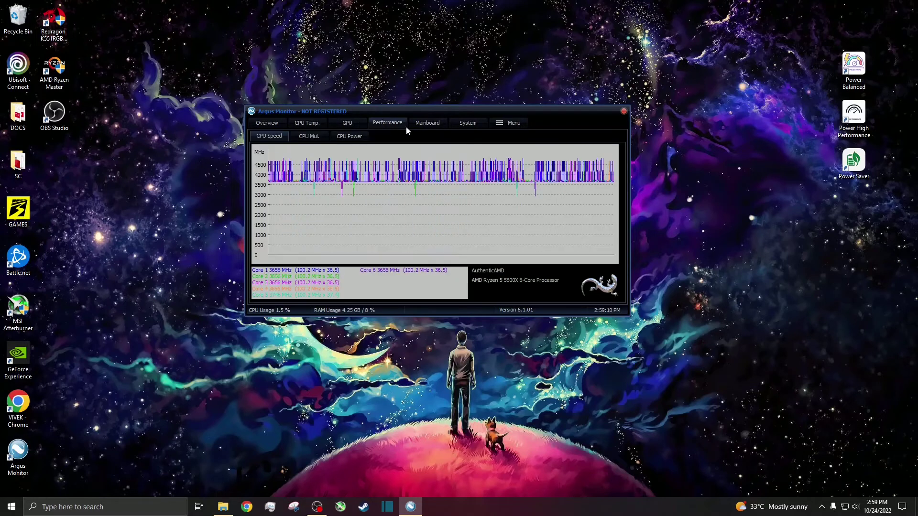
click(422, 126)
click(349, 136)
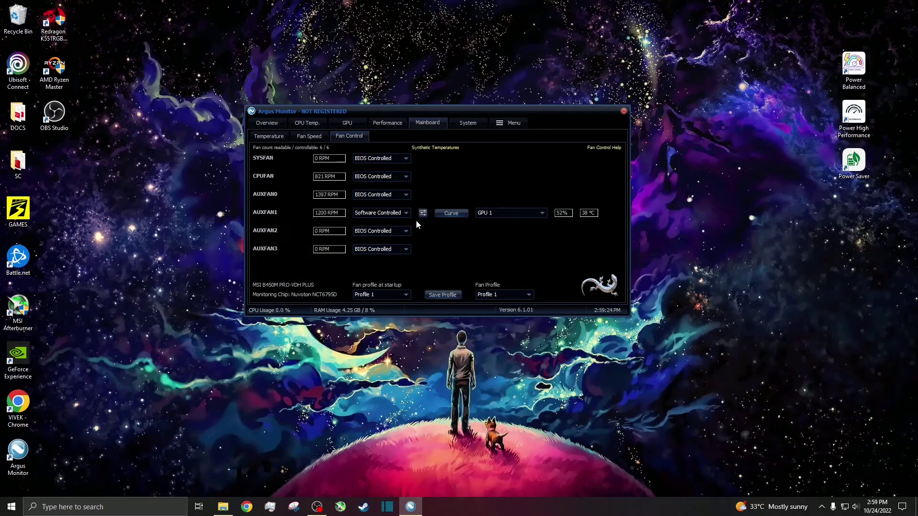
click(476, 125)
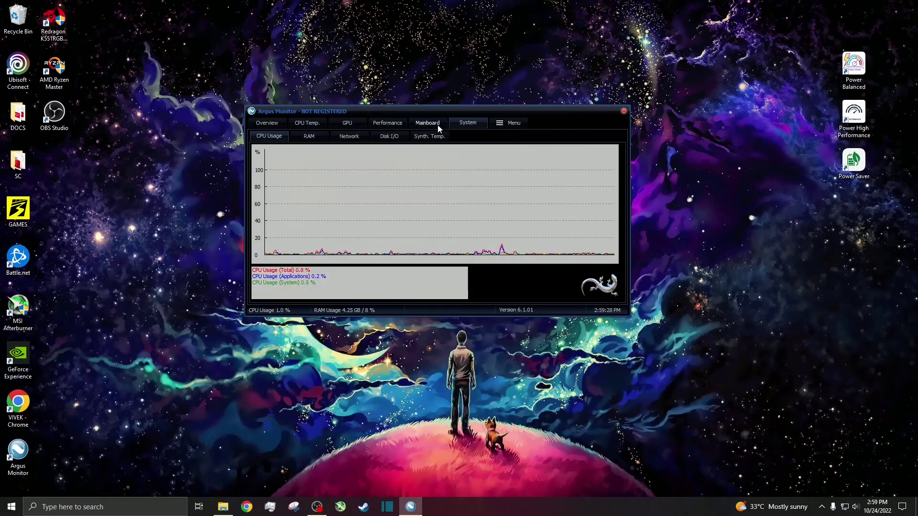
click(421, 124)
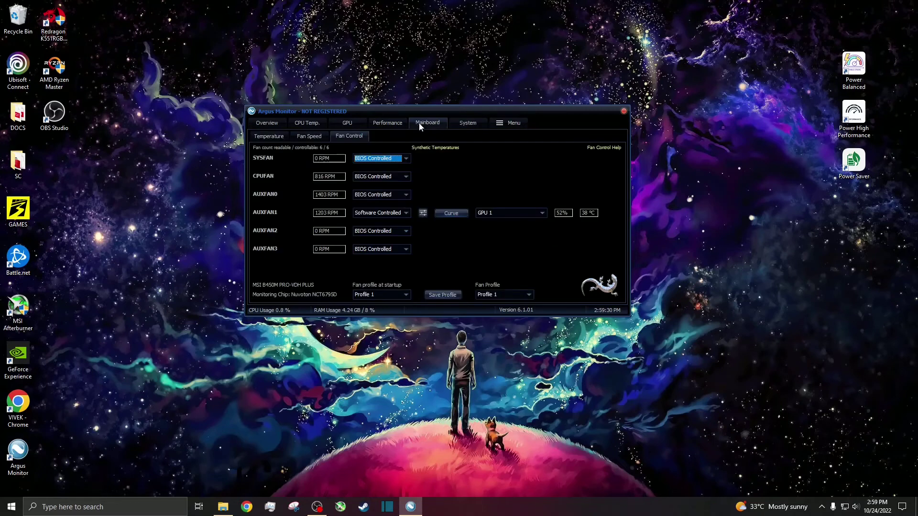